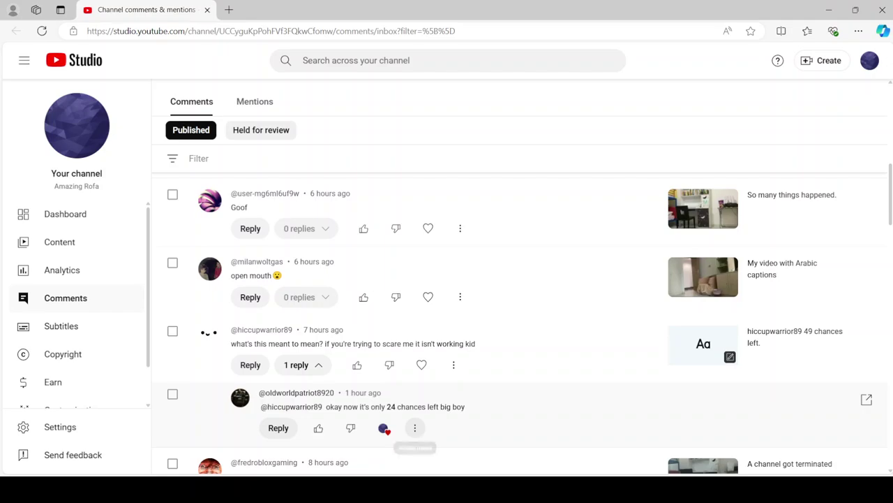
Check the moderation menus on the 'okay now' reply and the 'what's this meant' comment.
click(415, 427)
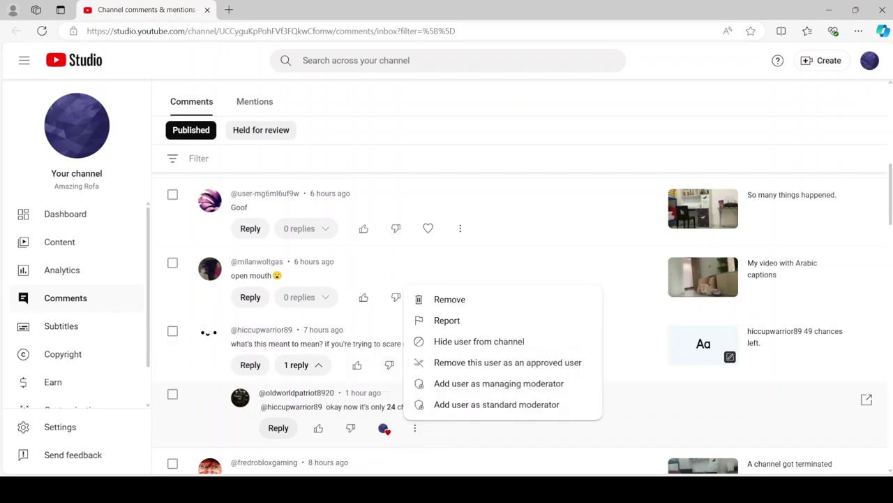
click(405, 365)
click(454, 364)
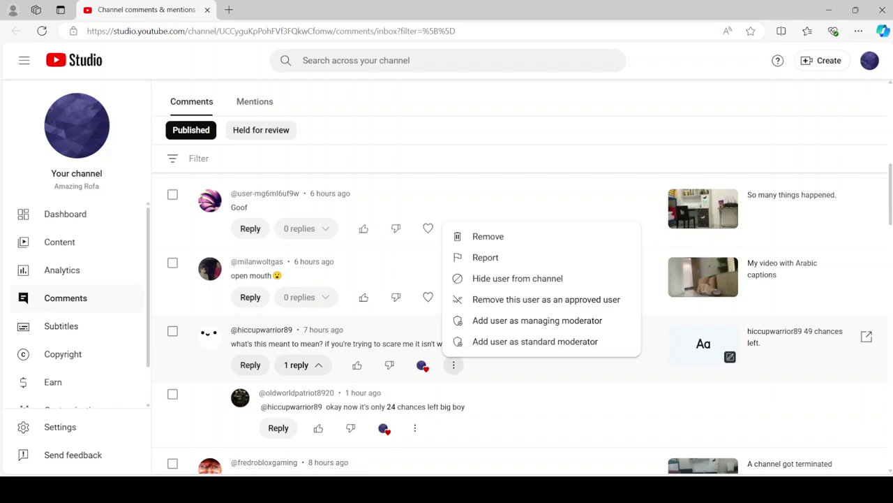
Heart the 'open mouth' comment and add its author as a managing moderator.
click(427, 296)
click(460, 297)
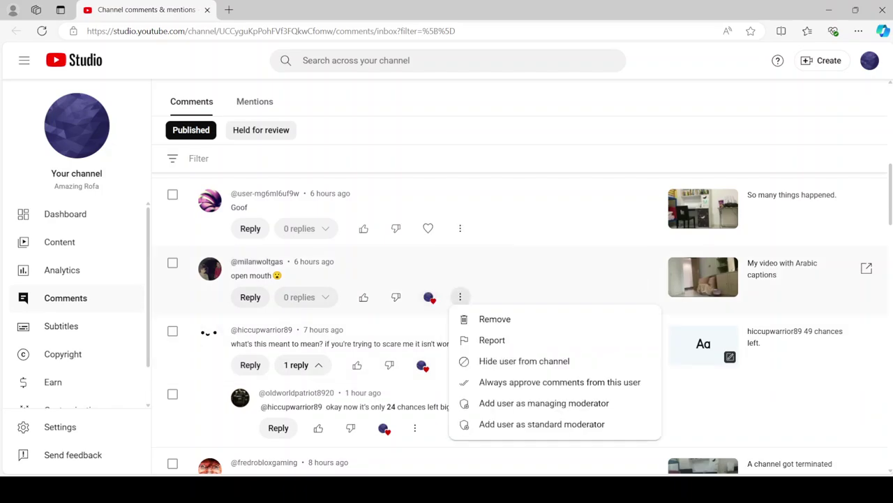
key(Escape)
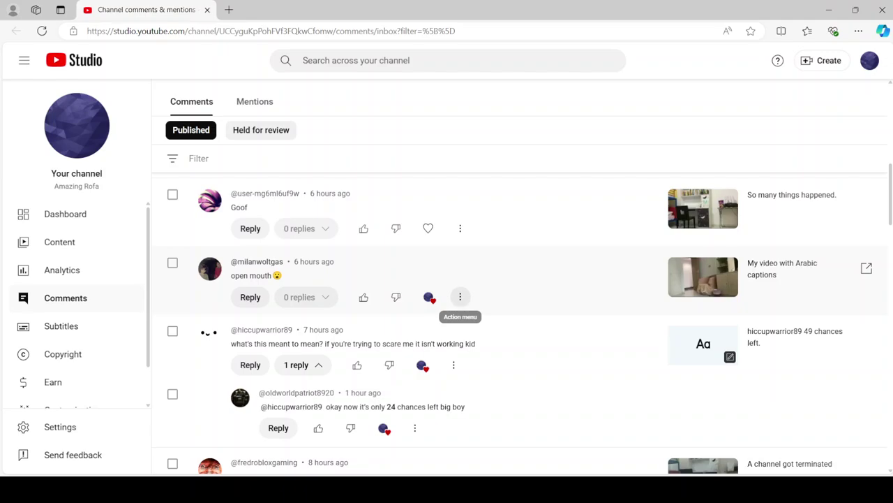
click(460, 297)
click(537, 400)
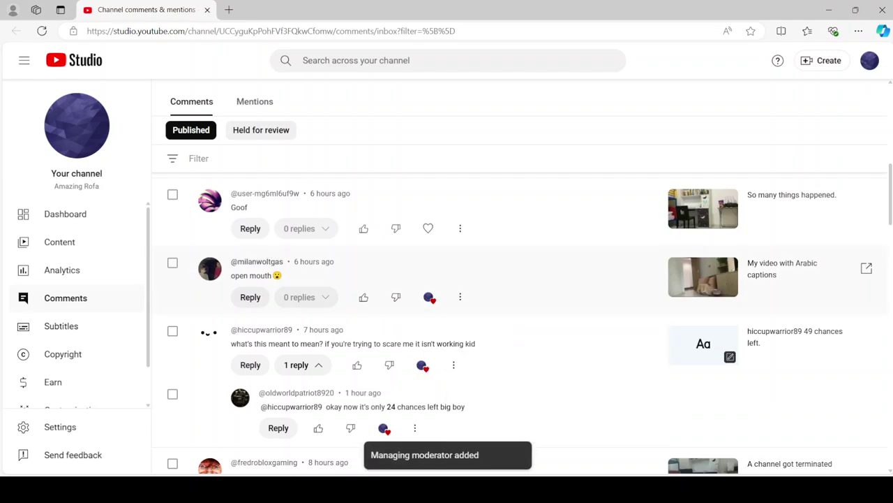
scroll(446, 321, up, 2)
Heart 'Goof' and always approve the 'Goof' and 'Am I second' commenters.
click(428, 371)
click(460, 370)
click(544, 305)
scroll(488, 315, up, 2)
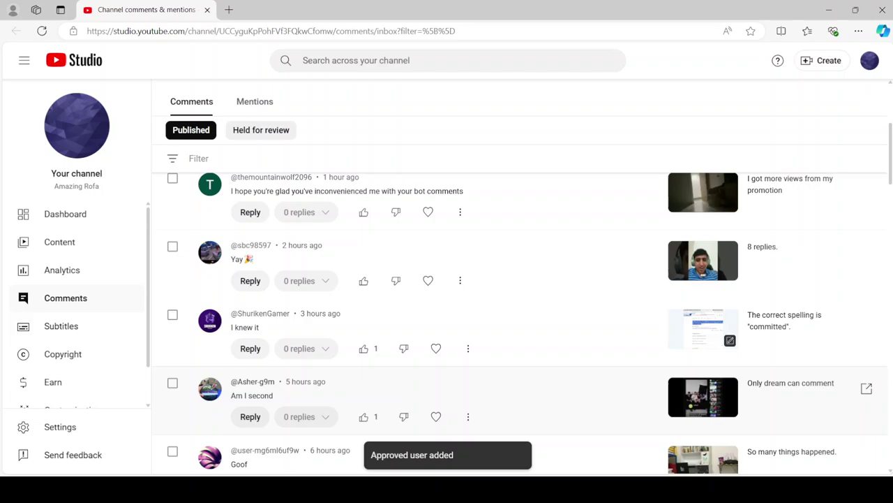
click(468, 416)
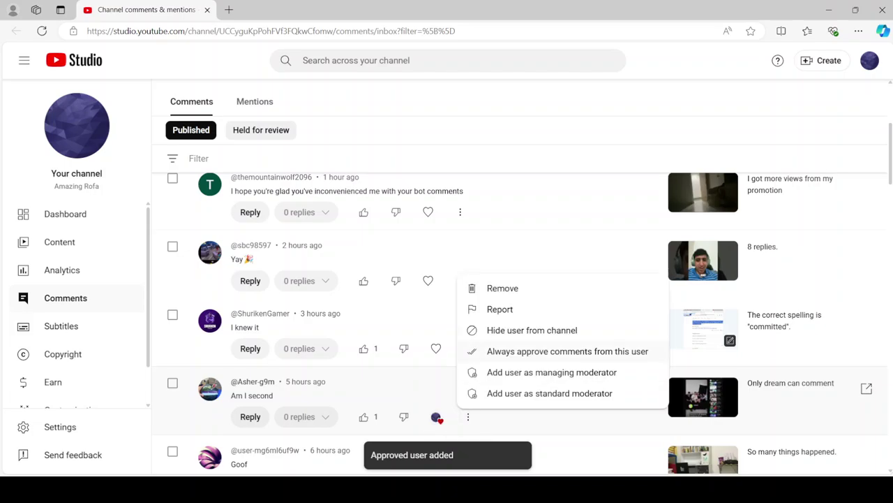
click(558, 351)
Heart 'I knew it' and 'Yay' and always approve both commenters.
click(436, 349)
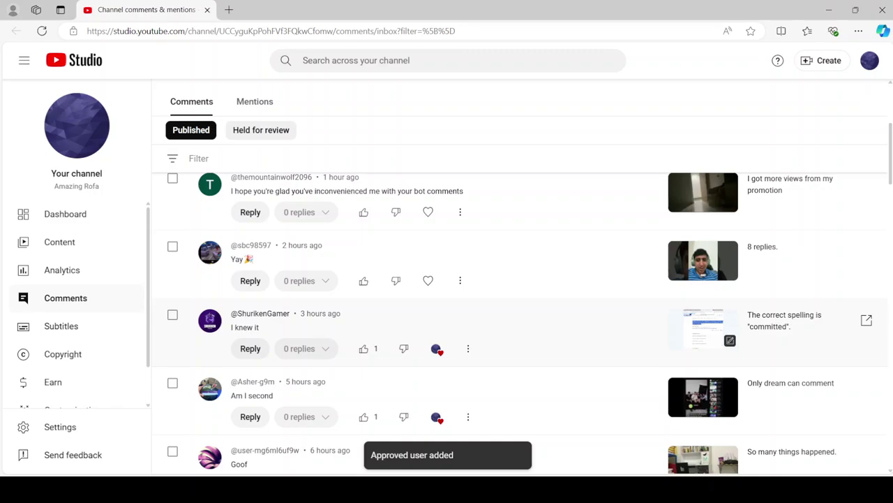
click(467, 348)
click(428, 280)
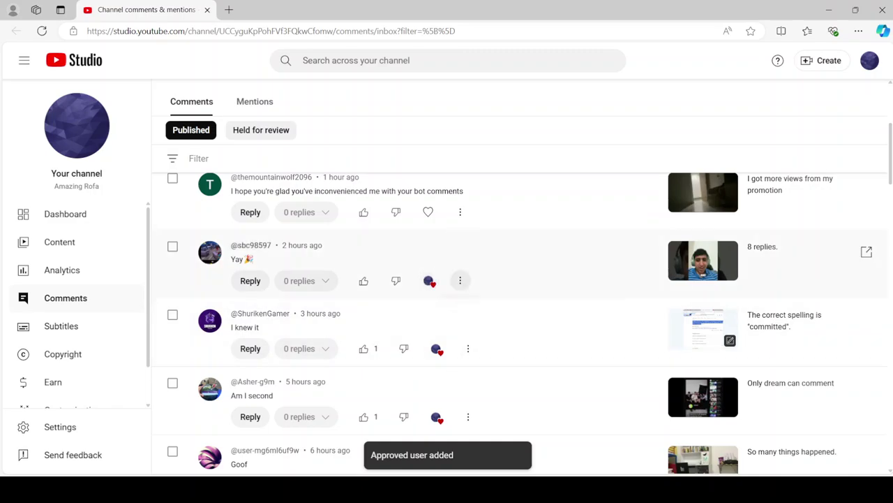
click(460, 280)
click(558, 365)
scroll(489, 314, up, 4)
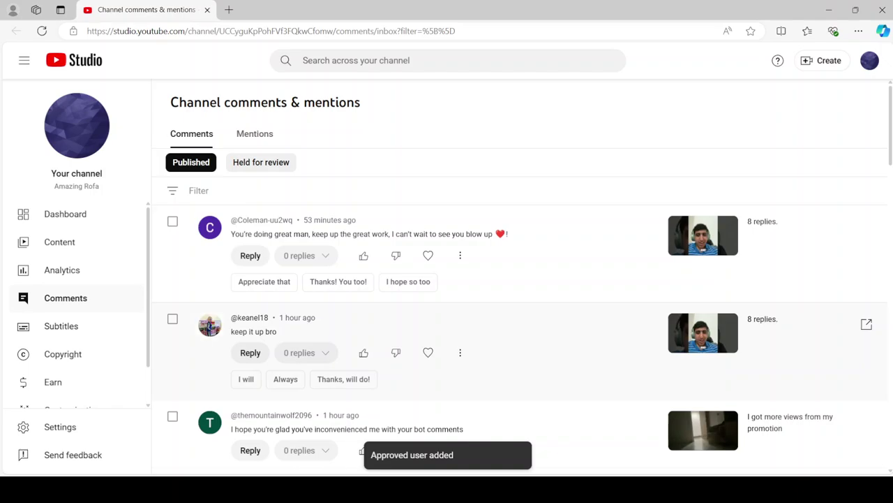
scroll(428, 260, down, 5)
scroll(425, 260, up, 5)
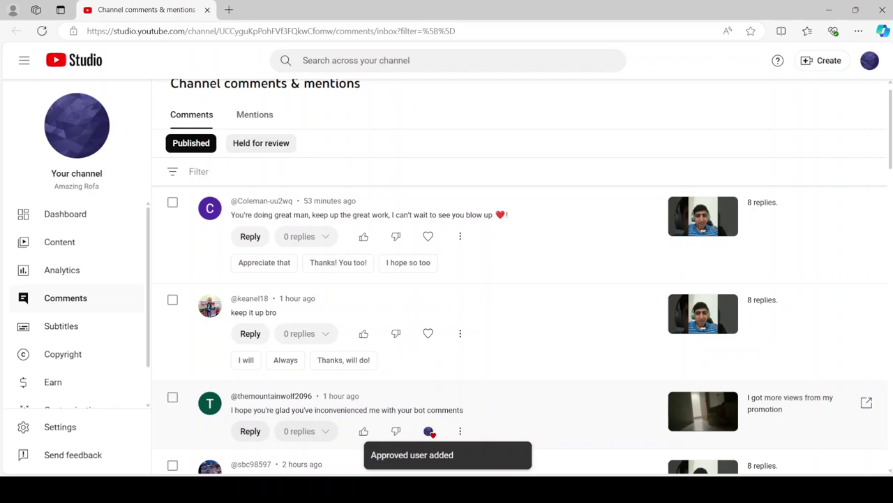
Always approve the bot-complaint, 'keep it up bro' and 'doing great man' commenters, hearting 'keep it up bro'.
click(460, 431)
click(558, 365)
scroll(559, 365, down, 4)
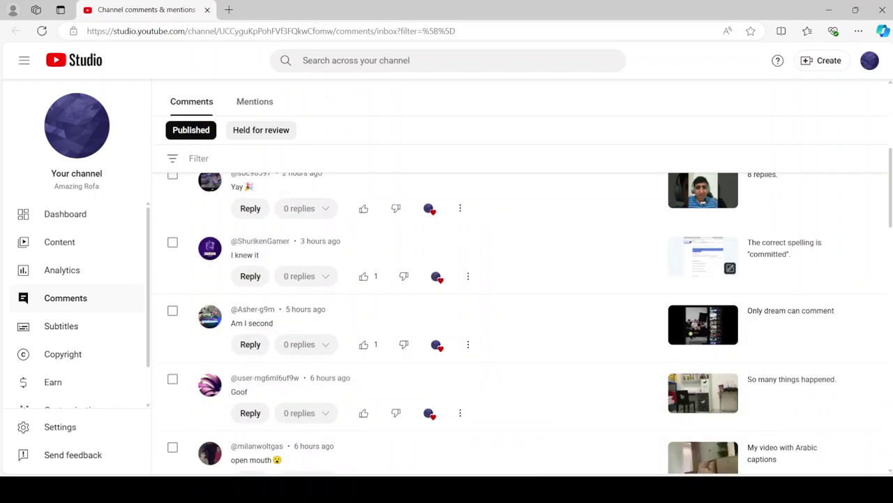
scroll(558, 365, up, 3)
scroll(428, 314, up, 1)
click(428, 353)
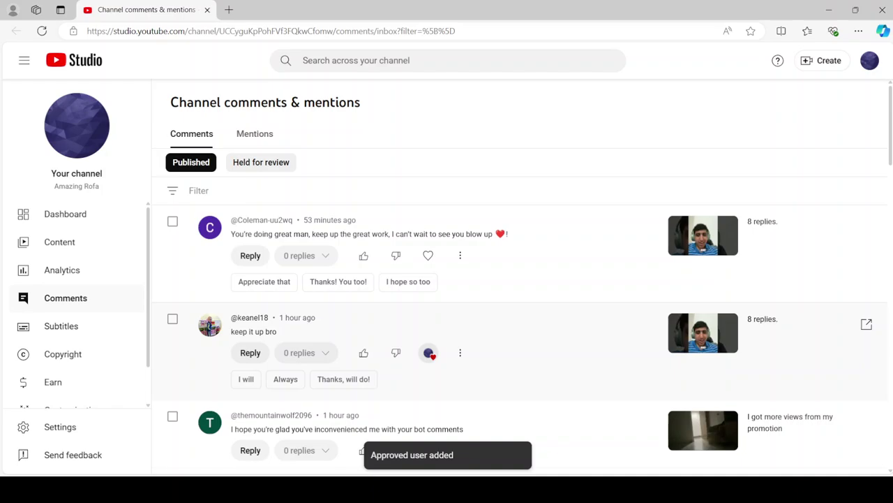
click(460, 353)
click(558, 287)
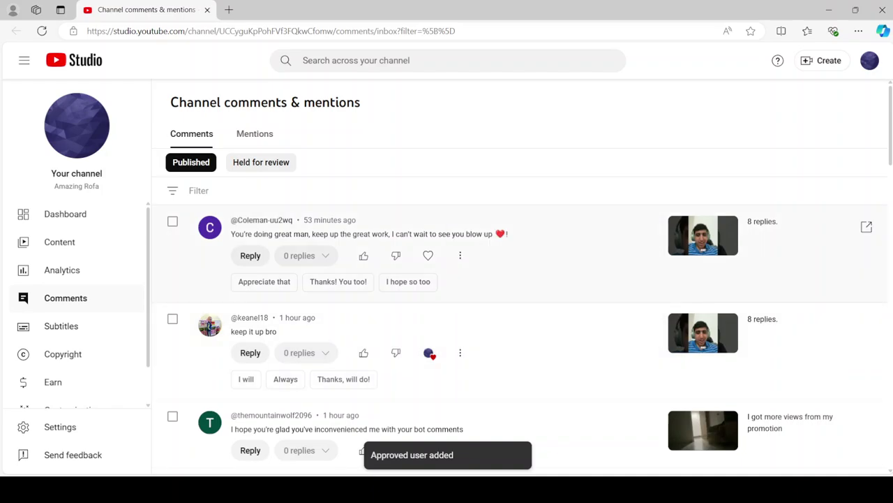
scroll(520, 335, down, 4)
scroll(520, 335, up, 3)
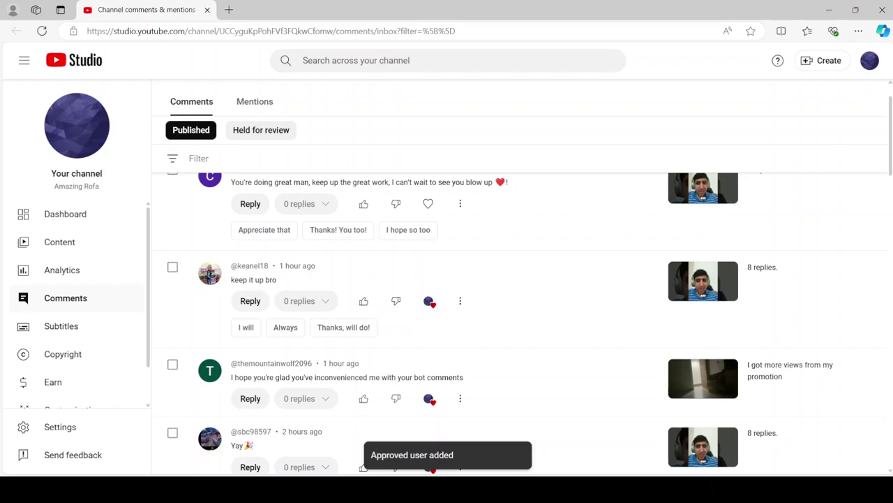
scroll(520, 335, up, 1)
click(460, 255)
click(558, 340)
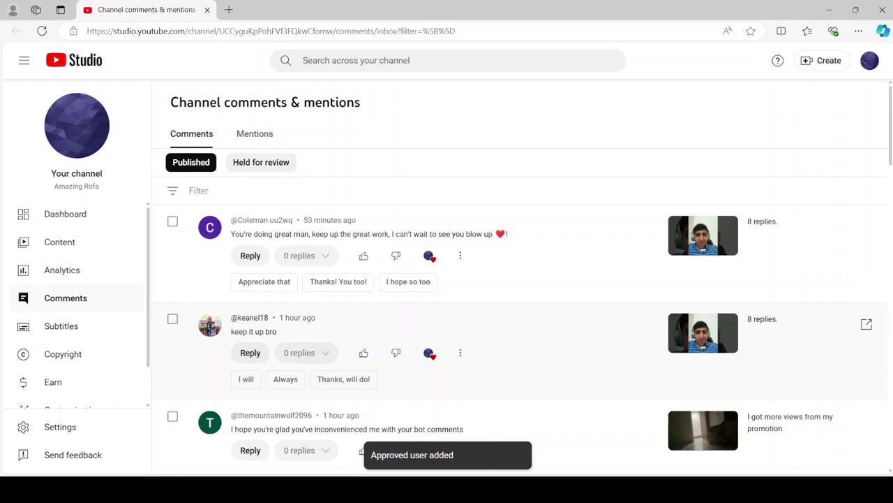
scroll(520, 335, down, 5)
scroll(520, 335, down, 1)
scroll(520, 335, down, 3)
scroll(520, 335, down, 1)
scroll(520, 335, down, 1)
scroll(520, 335, down, 2)
scroll(520, 335, down, 2)
scroll(520, 335, down, 2)
scroll(520, 335, down, 1)
Heart the 'yep agreed' reply, opening and then closing its moderation menu.
click(382, 316)
click(415, 316)
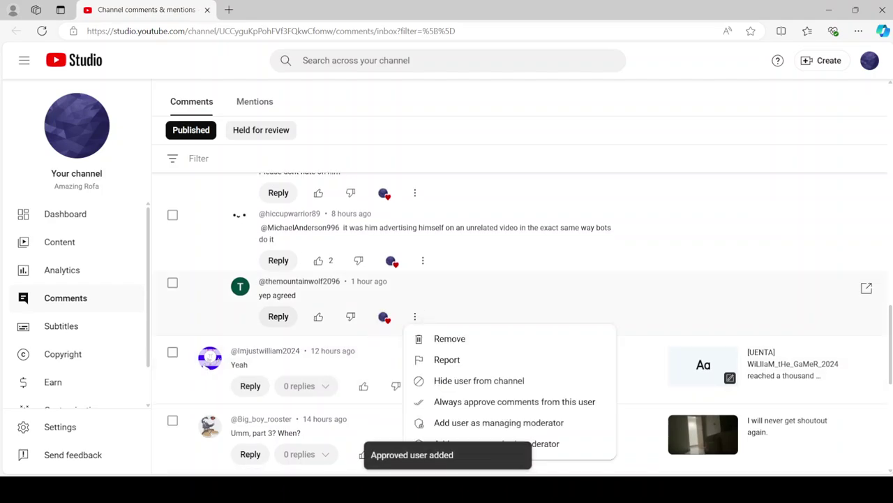
click(515, 401)
scroll(520, 314, up, 1)
scroll(520, 314, up, 3)
scroll(520, 315, up, 3)
scroll(520, 314, up, 1)
scroll(520, 314, up, 2)
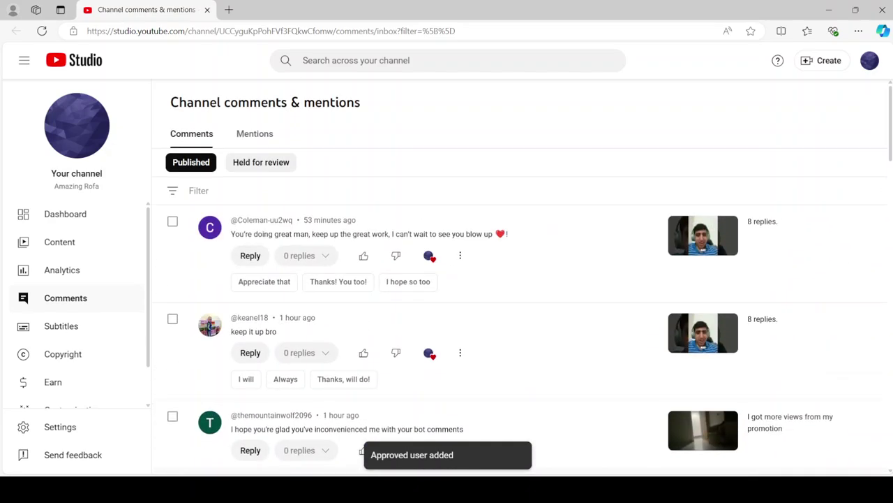
scroll(520, 321, down, 5)
scroll(520, 321, down, 1)
scroll(520, 321, down, 3)
scroll(520, 321, down, 2)
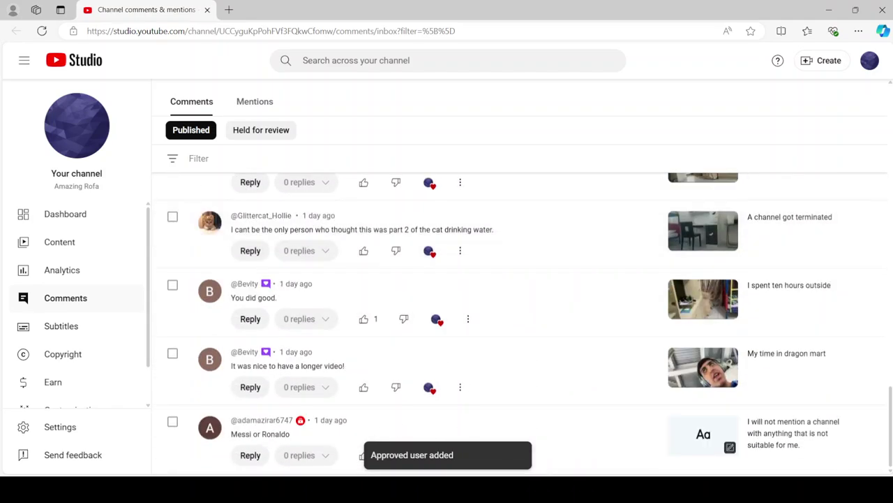
scroll(520, 321, down, 5)
scroll(520, 321, down, 4)
scroll(520, 321, up, 1)
scroll(520, 321, up, 5)
scroll(520, 321, up, 2)
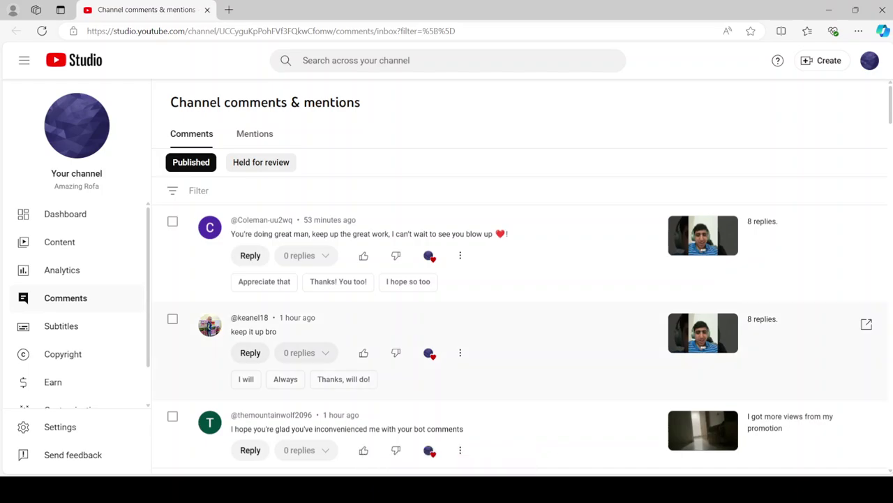
Pin the 'Yay' comment on its video's comments page, then return to Channel comments & mentions.
click(703, 235)
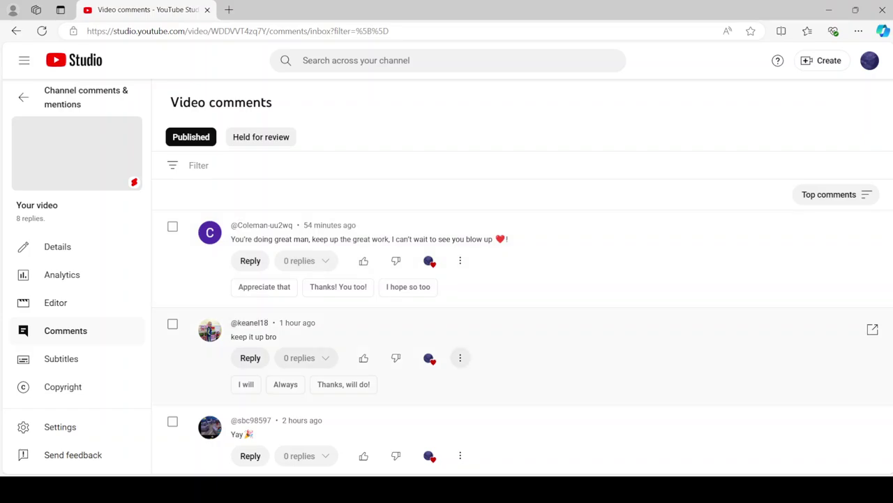
click(460, 455)
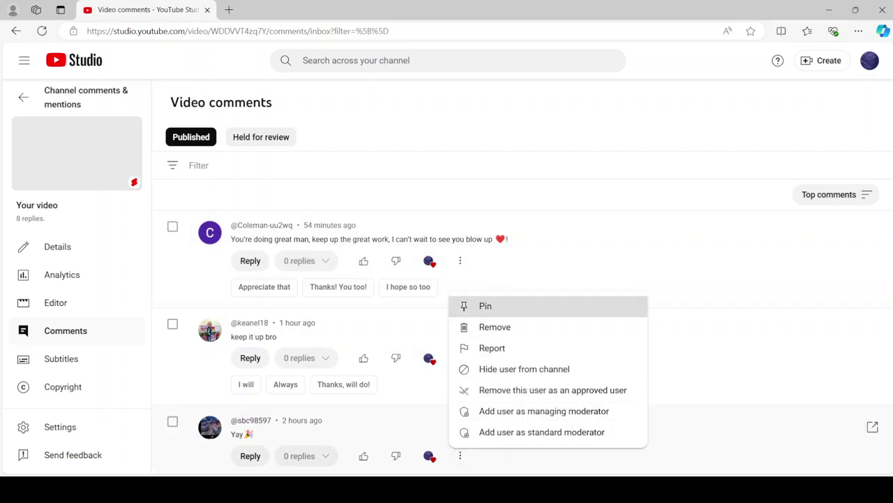
click(485, 306)
click(586, 290)
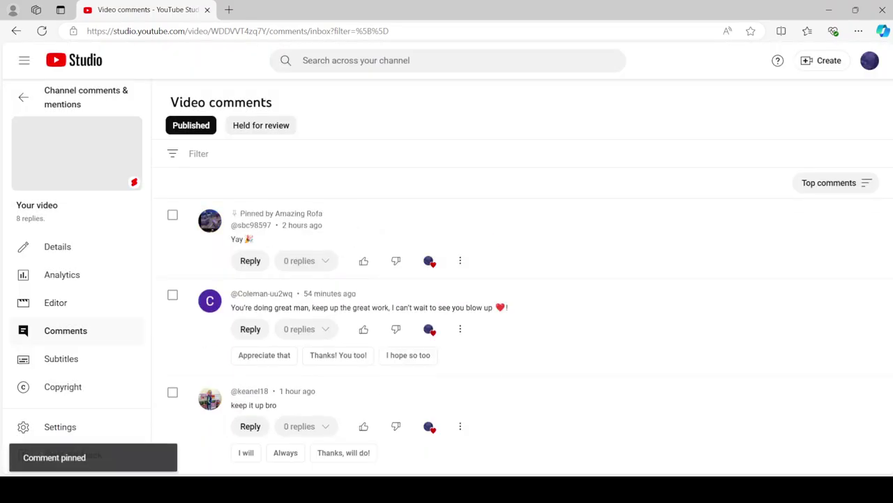
click(23, 97)
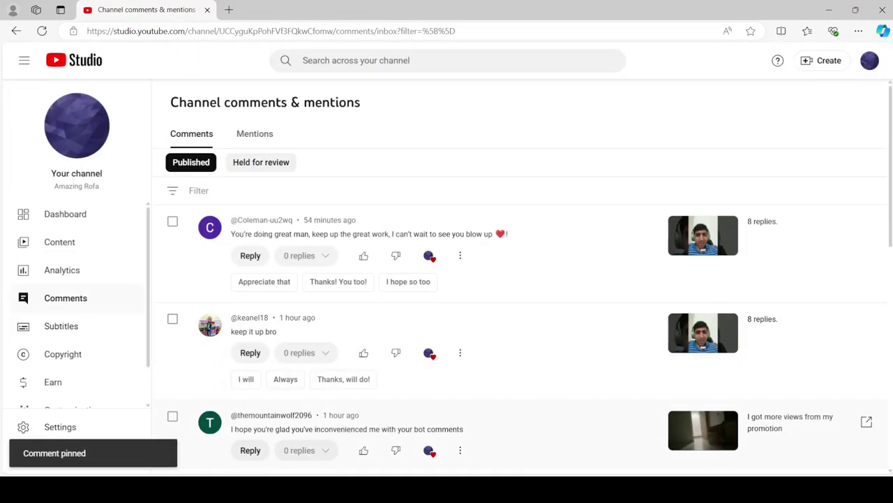
key(alt+Left)
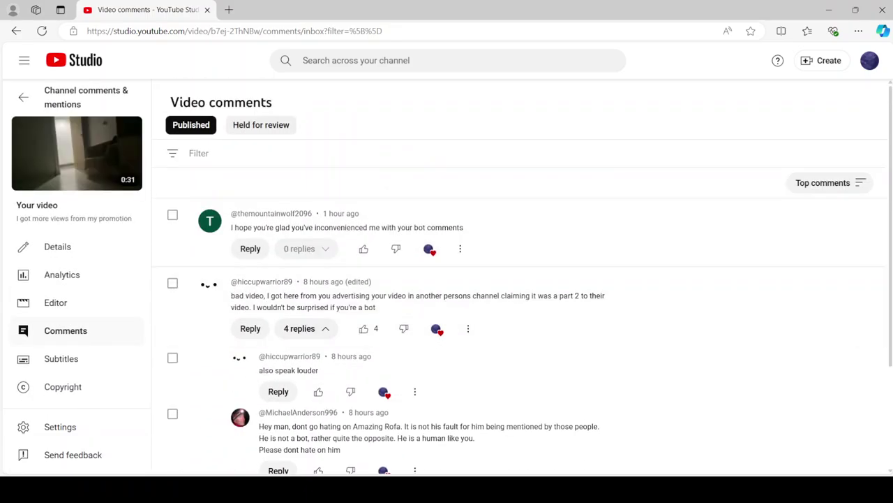
click(468, 328)
click(488, 179)
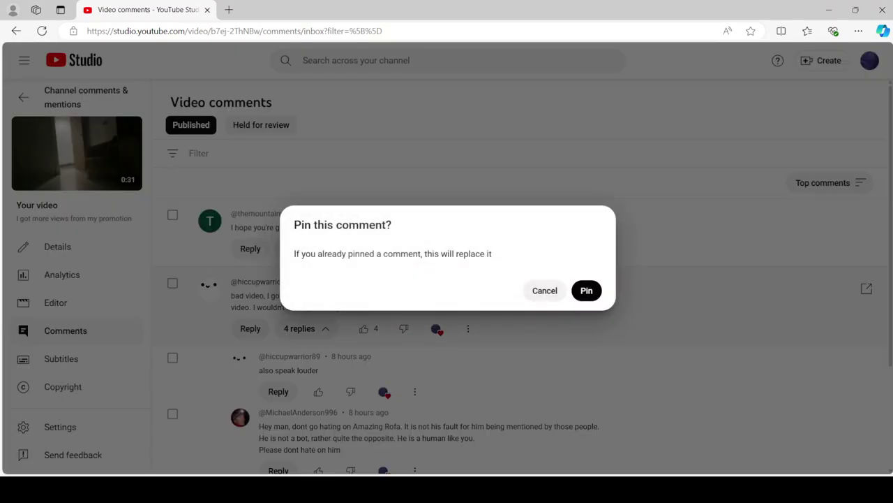
click(586, 290)
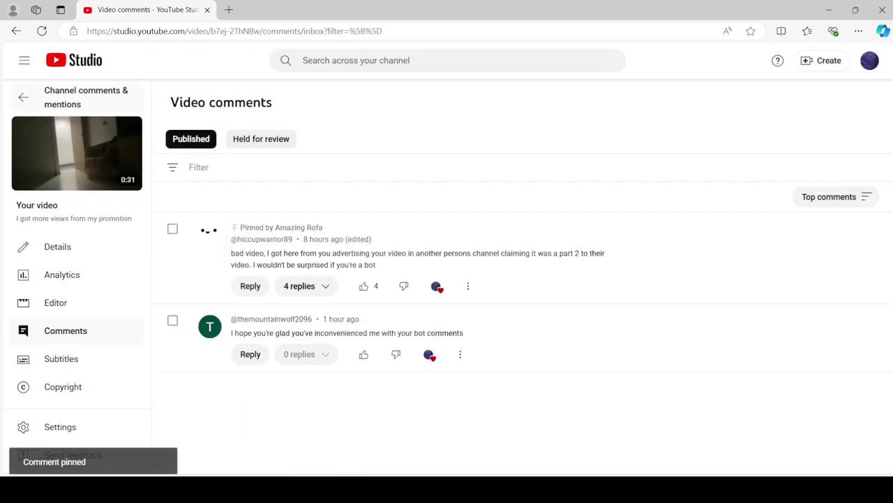
click(23, 97)
scroll(520, 321, down, 3)
scroll(520, 321, down, 1)
click(703, 307)
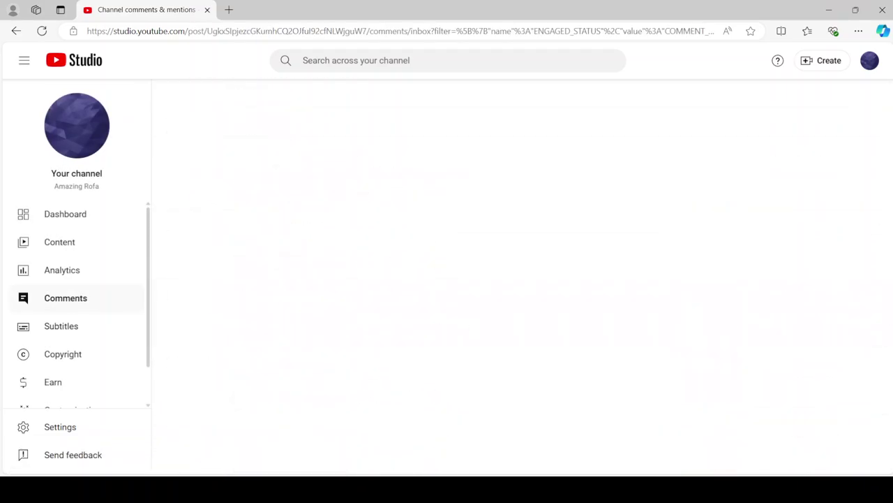
click(276, 167)
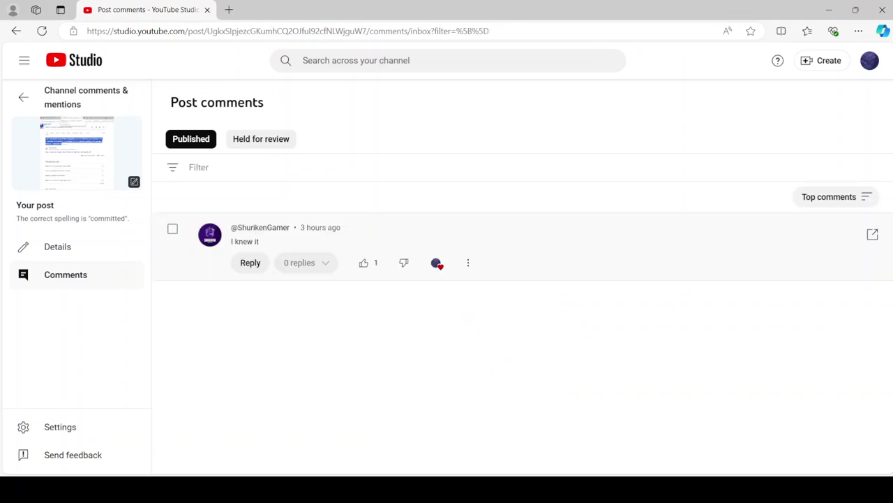
click(468, 262)
click(493, 283)
click(586, 291)
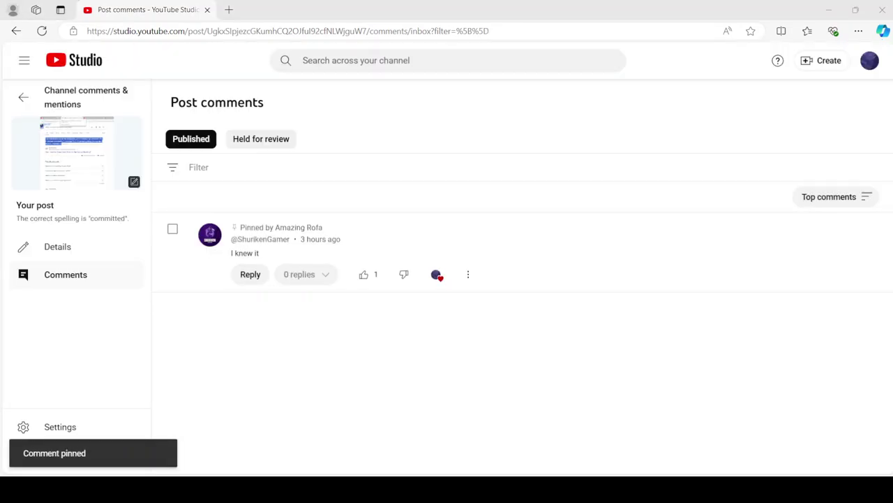